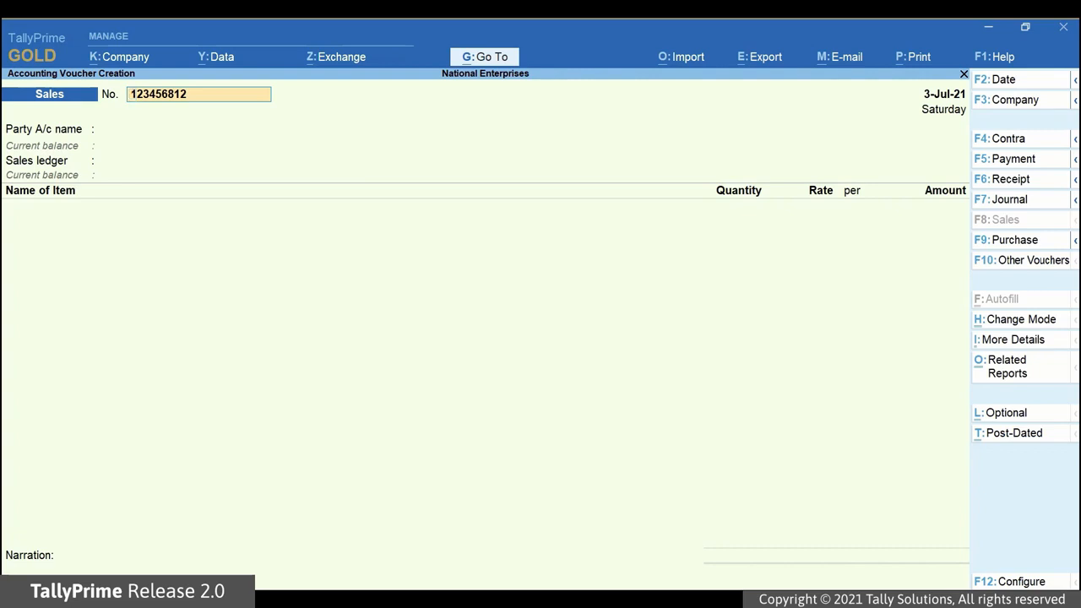
# Configure the sales voucher so that e-Way Bill details are not sent after saving: set that option to No.
pyautogui.press('F12')
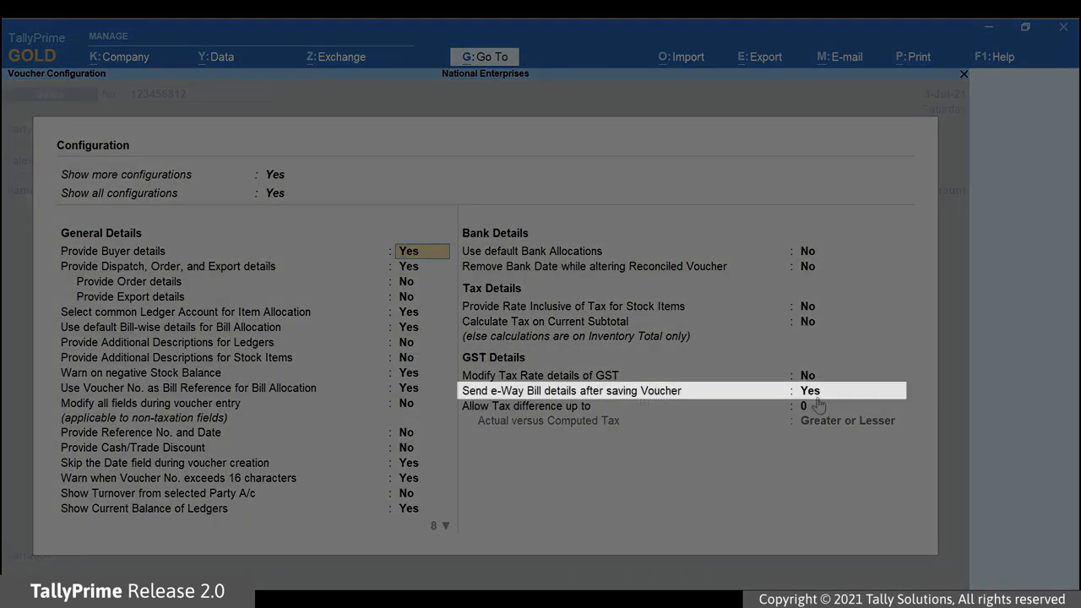
pyautogui.click(812, 394)
pyautogui.write('n')
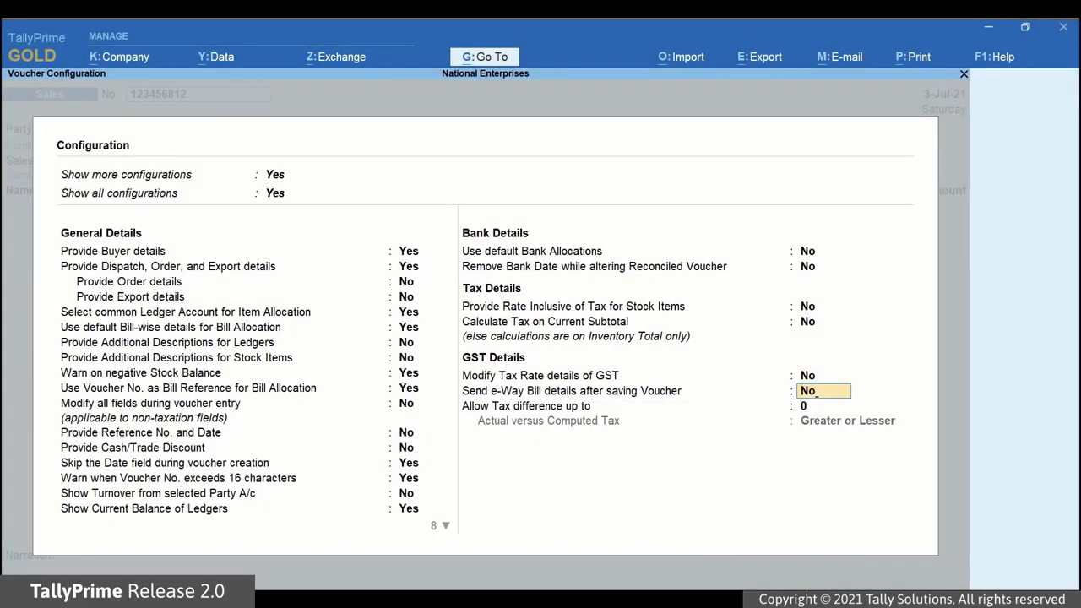
pyautogui.press('Return')
pyautogui.press('Return')
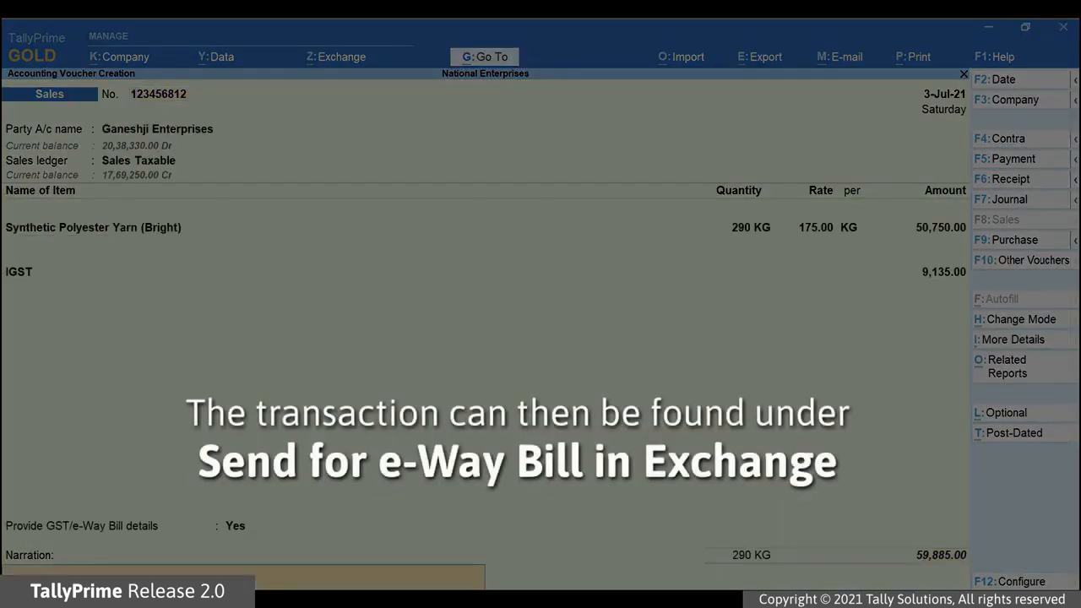
# Save the Ganeshji Enterprises sales voucher and open the list of transactions to send for e-Way Bill.
pyautogui.press('Return')
pyautogui.press('Return')
pyautogui.click(336, 57)
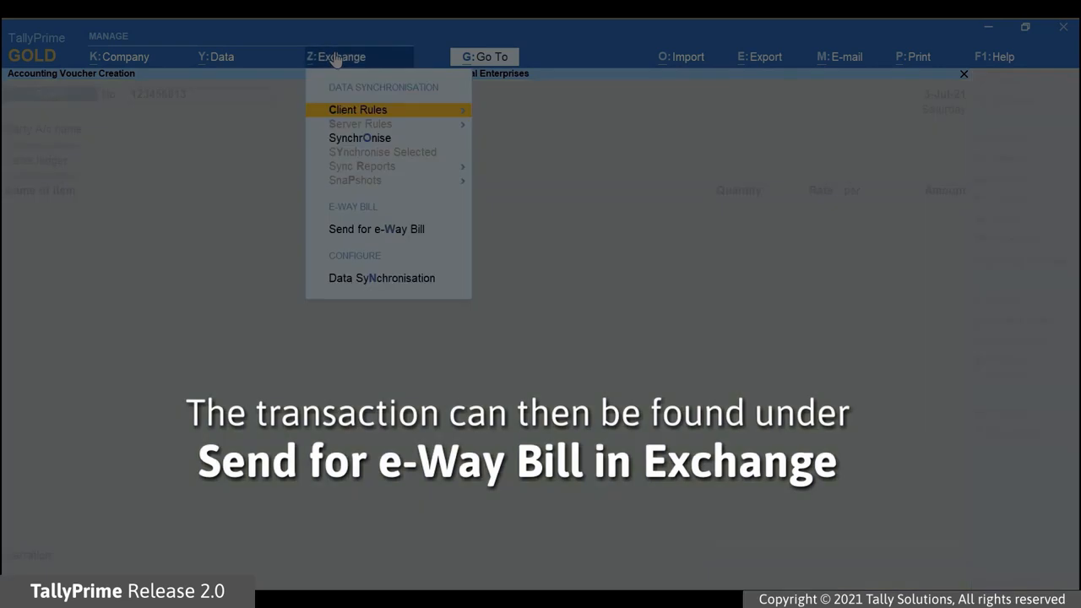
pyautogui.click(355, 229)
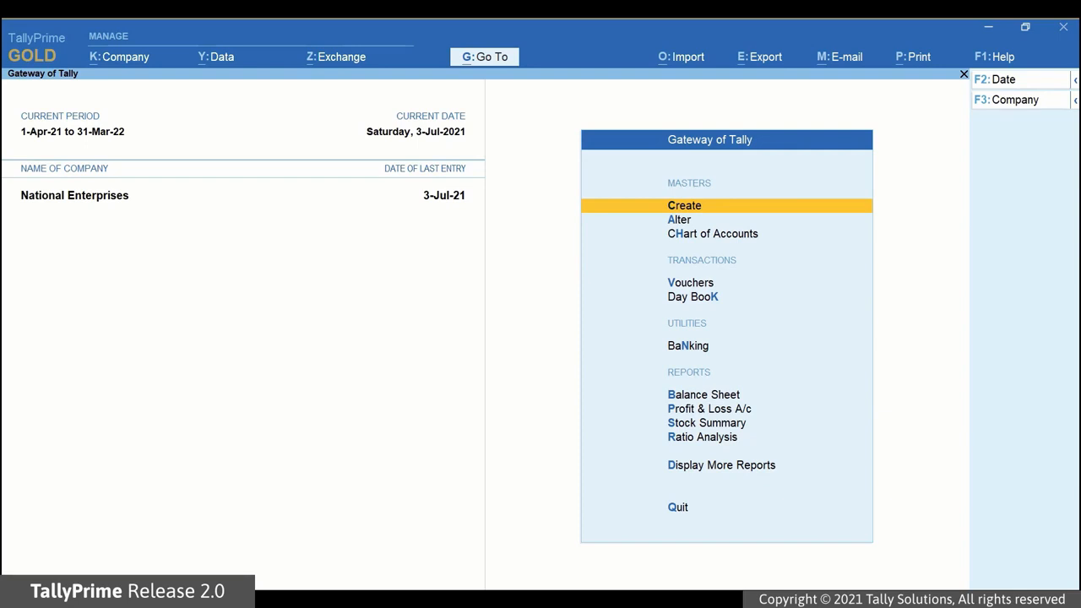
pyautogui.click(329, 59)
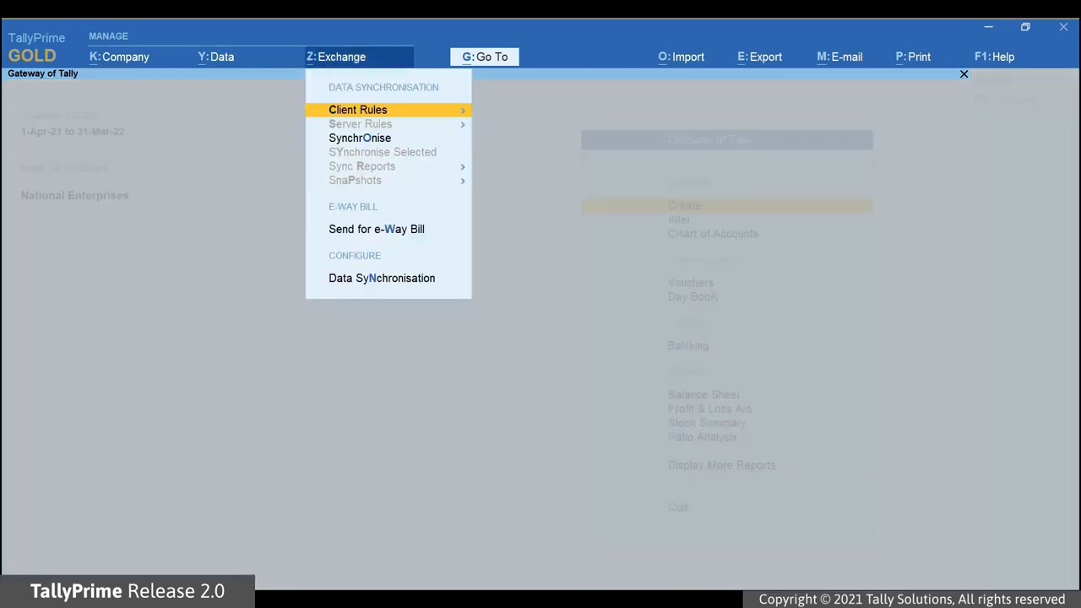
pyautogui.click(378, 231)
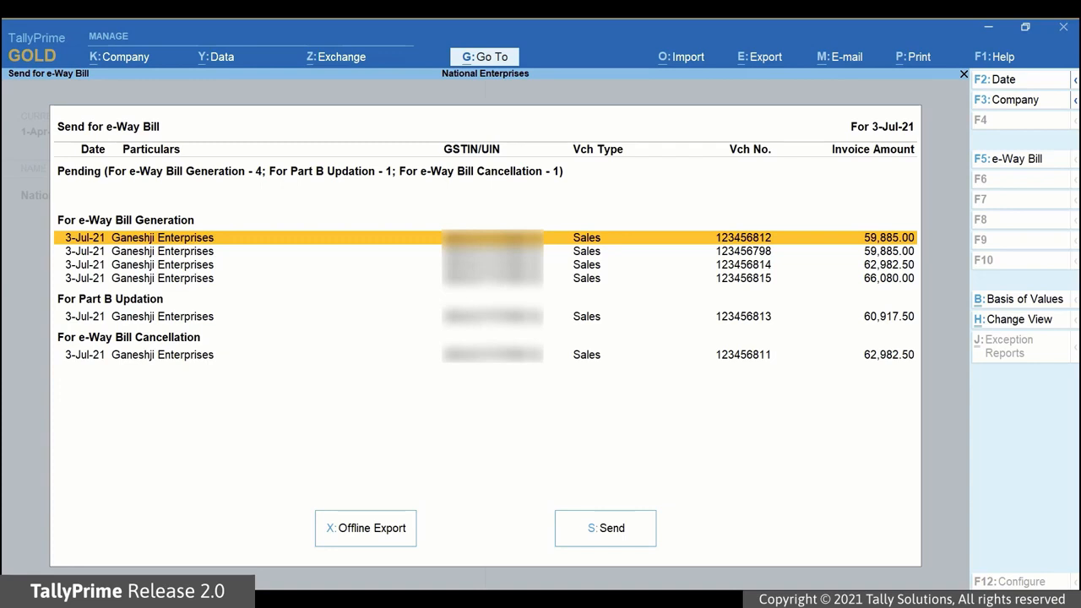
# Select the first two vouchers for e-Way Bill generation, plus the Part B updation and e-Way Bill cancellation vouchers.
pyautogui.press('space')
pyautogui.press('Down')
pyautogui.press('space')
pyautogui.press('Down')
pyautogui.press('Down')
pyautogui.press('Down')
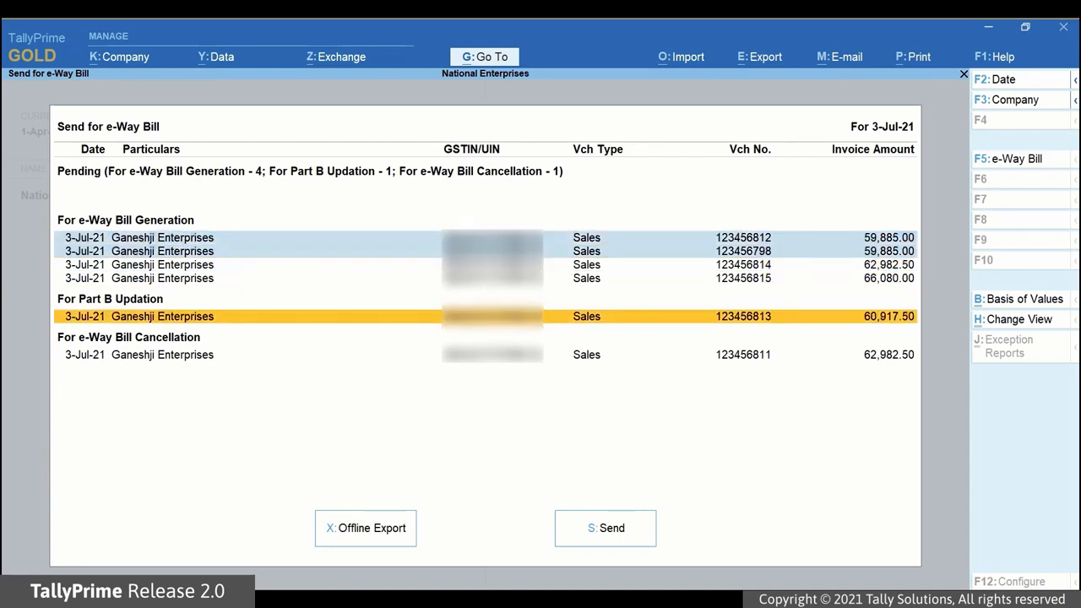
pyautogui.press('space')
pyautogui.press('s')
pyautogui.press('Up')
pyautogui.press('space')
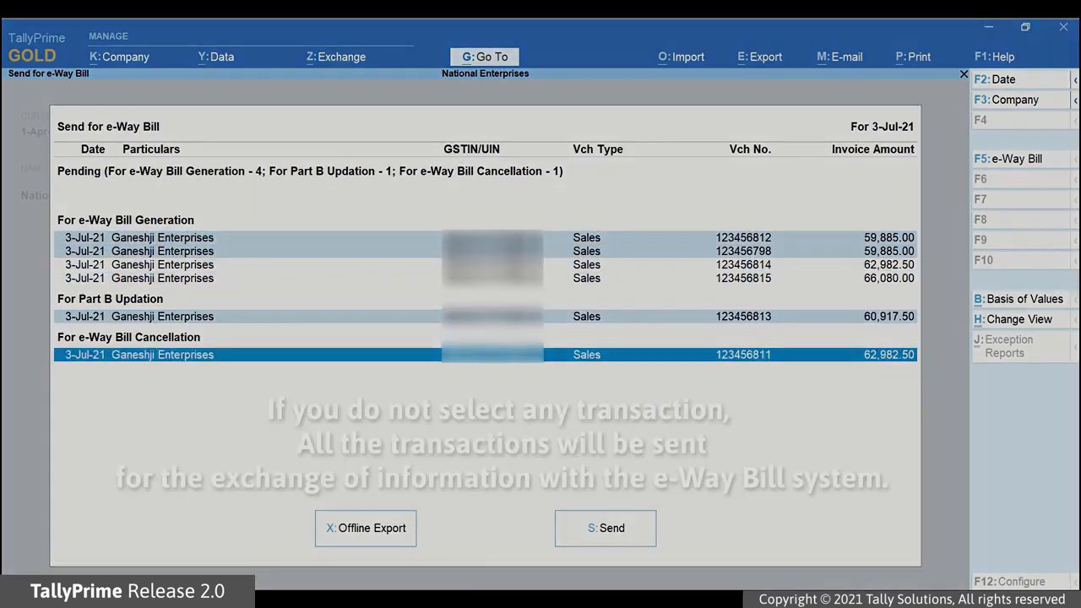
# Clear all selected transactions and start sending the whole pending list, but decline the confirmation.
pyautogui.press('space')
pyautogui.press('Up')
pyautogui.press('space')
pyautogui.press('Up')
pyautogui.press('Up')
pyautogui.press('space')
pyautogui.press('Up')
pyautogui.press('space')
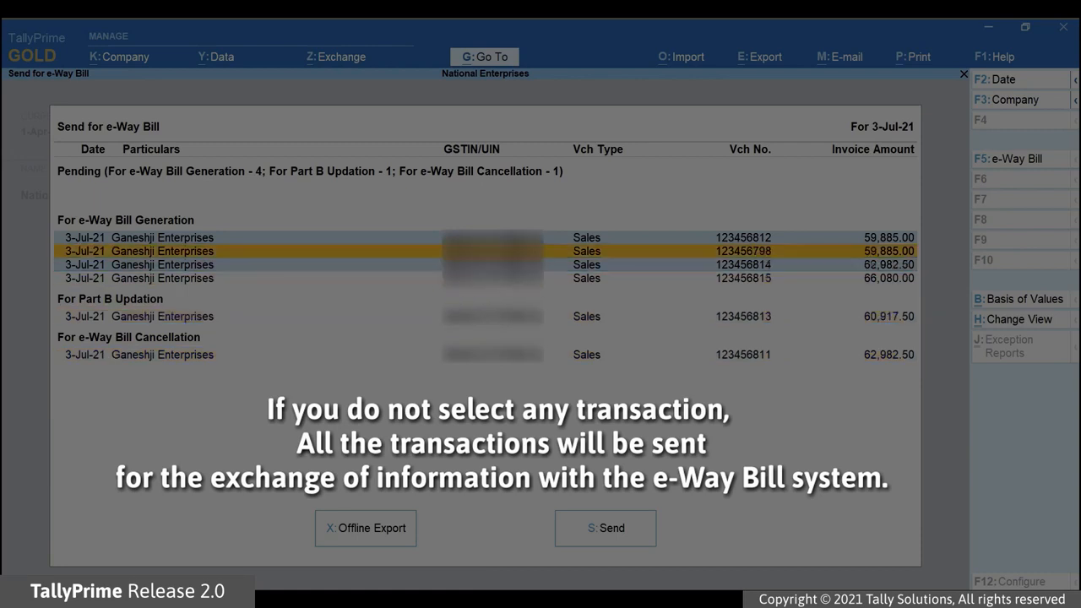
pyautogui.press('Up')
pyautogui.press('space')
pyautogui.press('Down')
pyautogui.press('Down')
pyautogui.press('space')
pyautogui.press('Up')
pyautogui.press('Up')
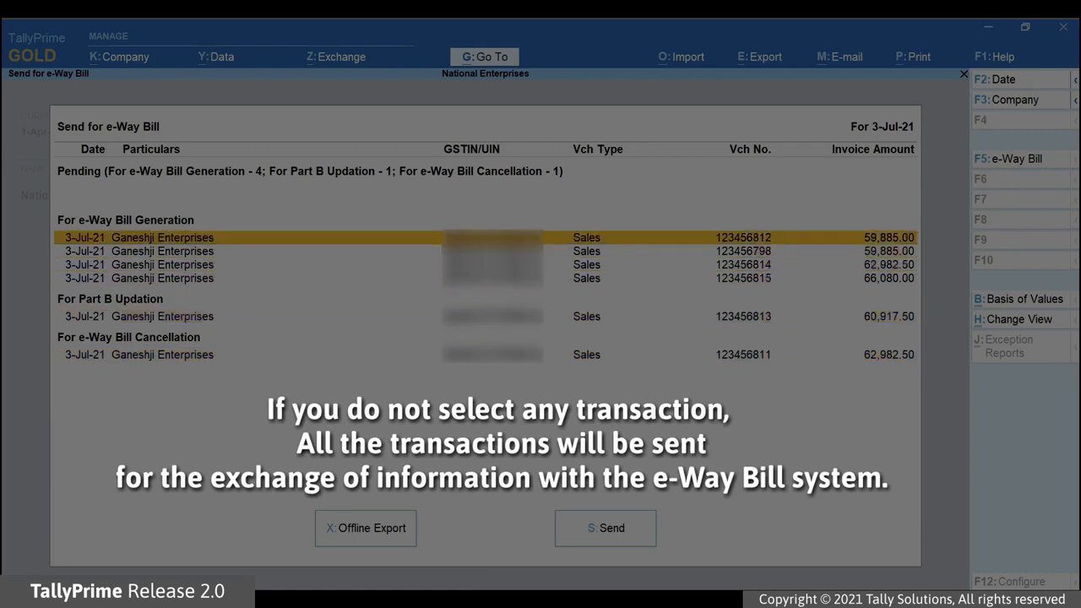
pyautogui.click(613, 530)
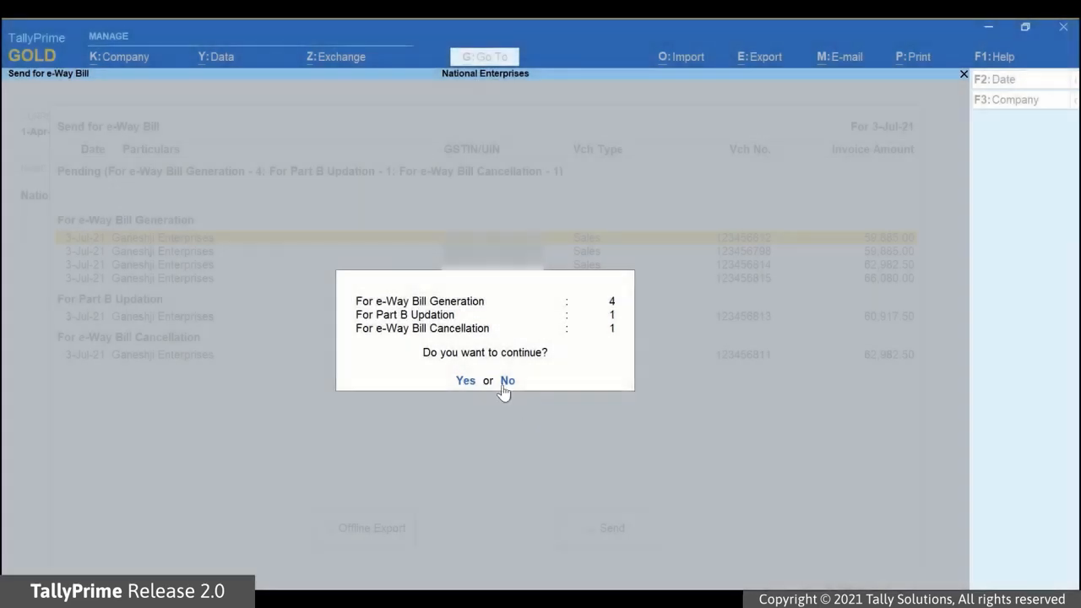
pyautogui.click(507, 382)
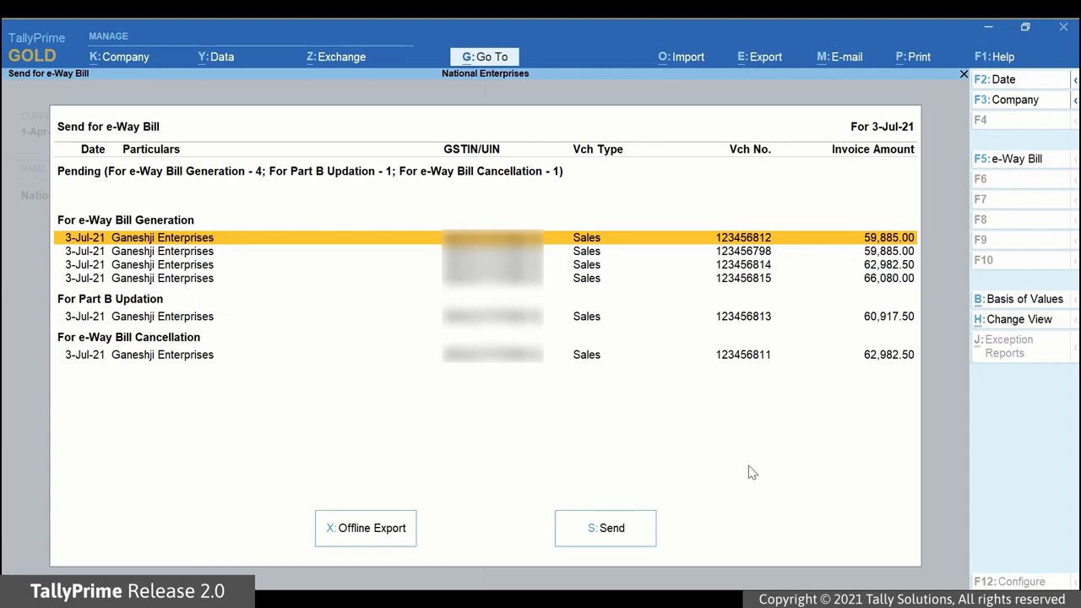
# Mark the first two e-Way Bill generation vouchers, the Part B updation voucher and the cancellation voucher for sending.
pyautogui.press('space')
pyautogui.press('Down')
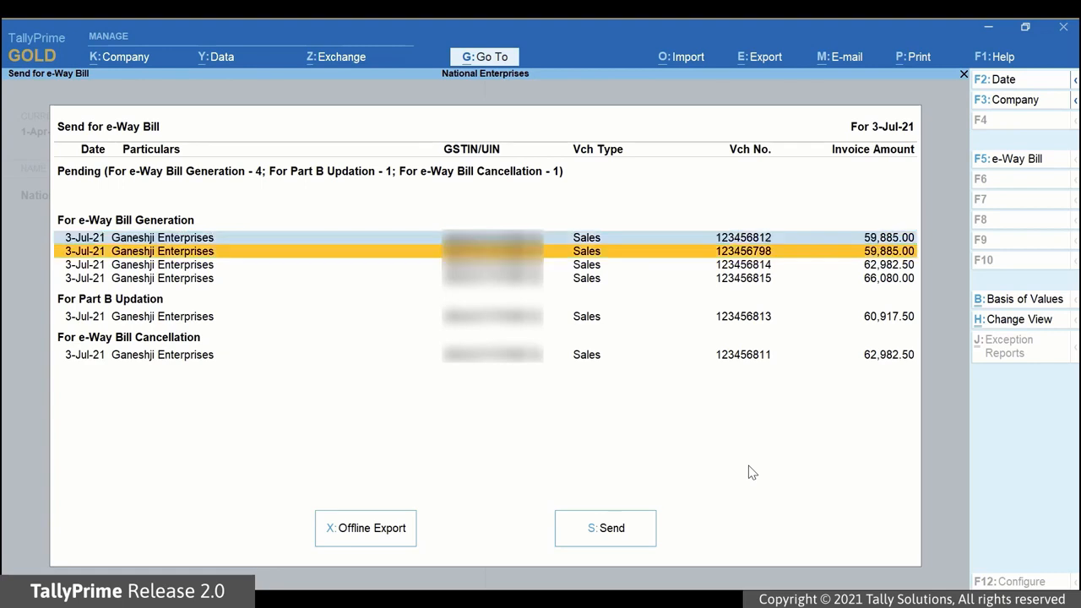
pyautogui.press('space')
pyautogui.press('Down')
pyautogui.press('Down')
pyautogui.press('Down')
pyautogui.press('space')
pyautogui.press('Down')
pyautogui.press('space')
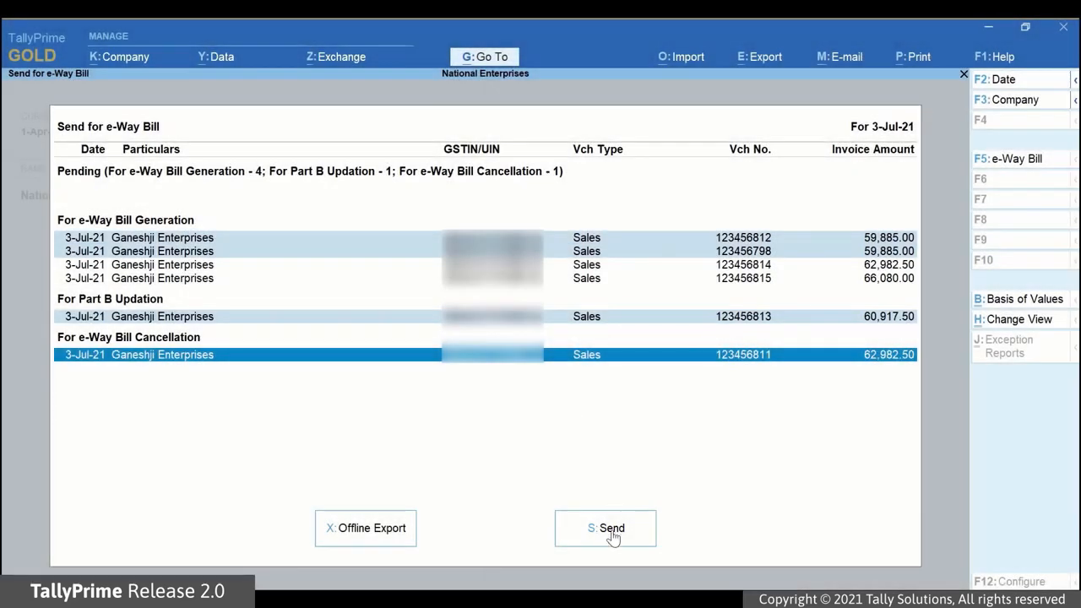
# Send the marked transactions, logging in to the e-Way Bill system with the username and password, and dismiss the exchange summary.
pyautogui.click(612, 532)
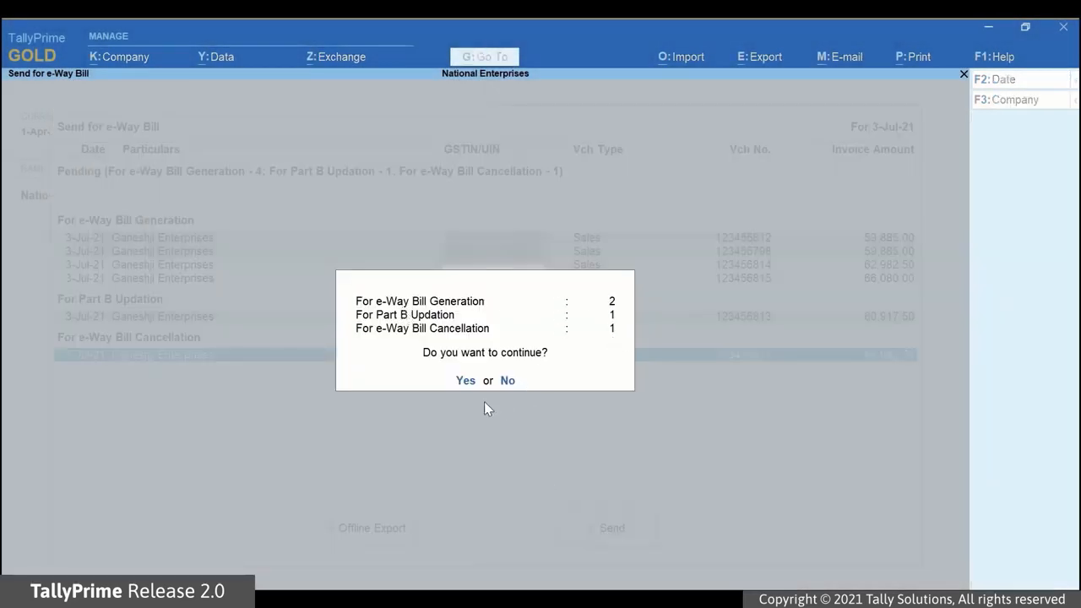
pyautogui.click(465, 381)
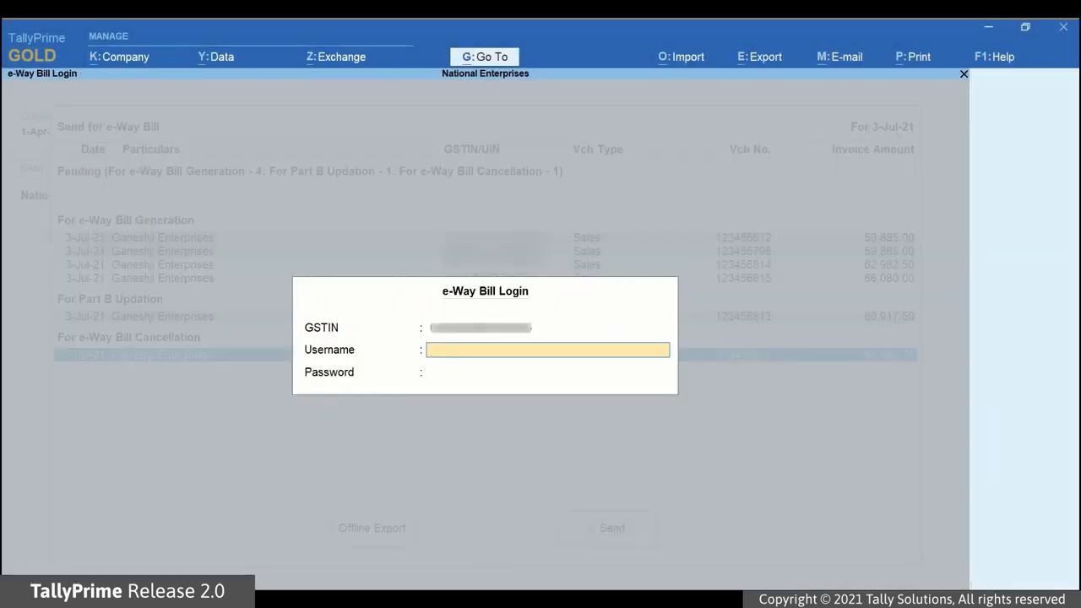
pyautogui.write('****************')
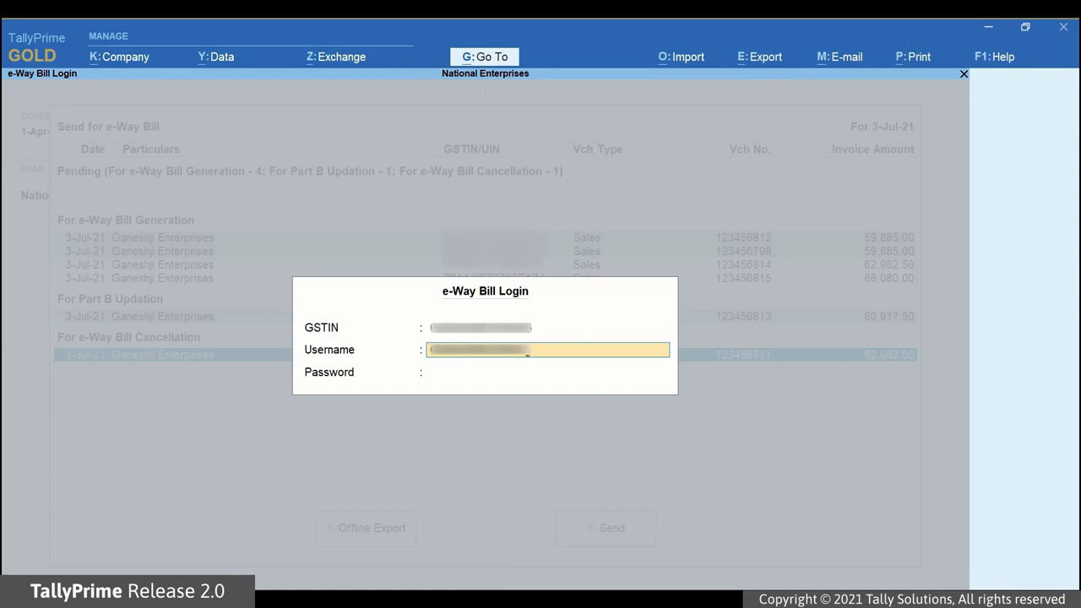
pyautogui.press('Return')
pyautogui.write('******')
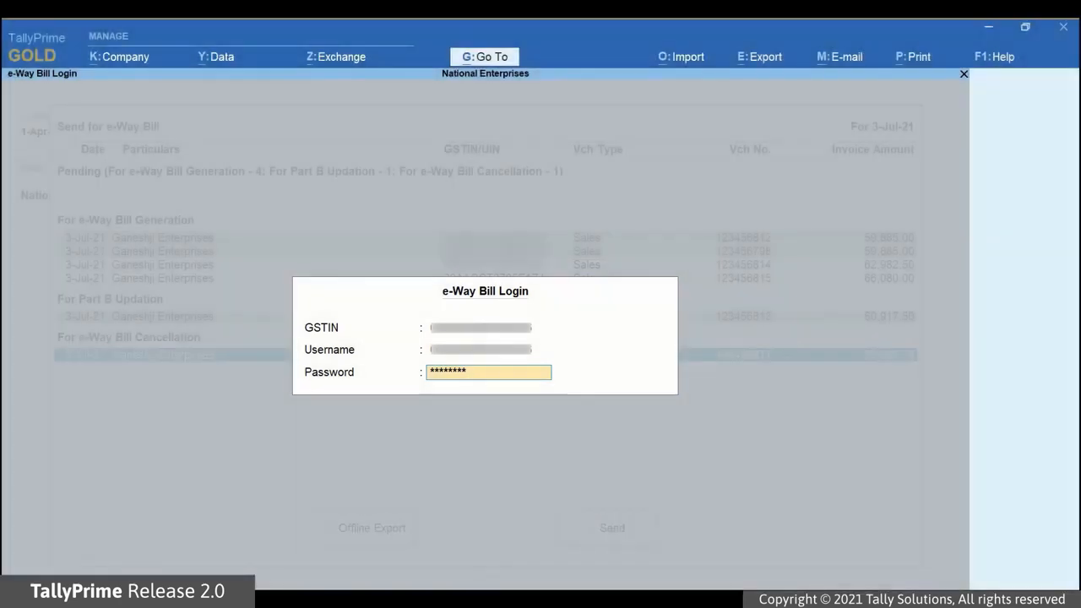
pyautogui.press('Return')
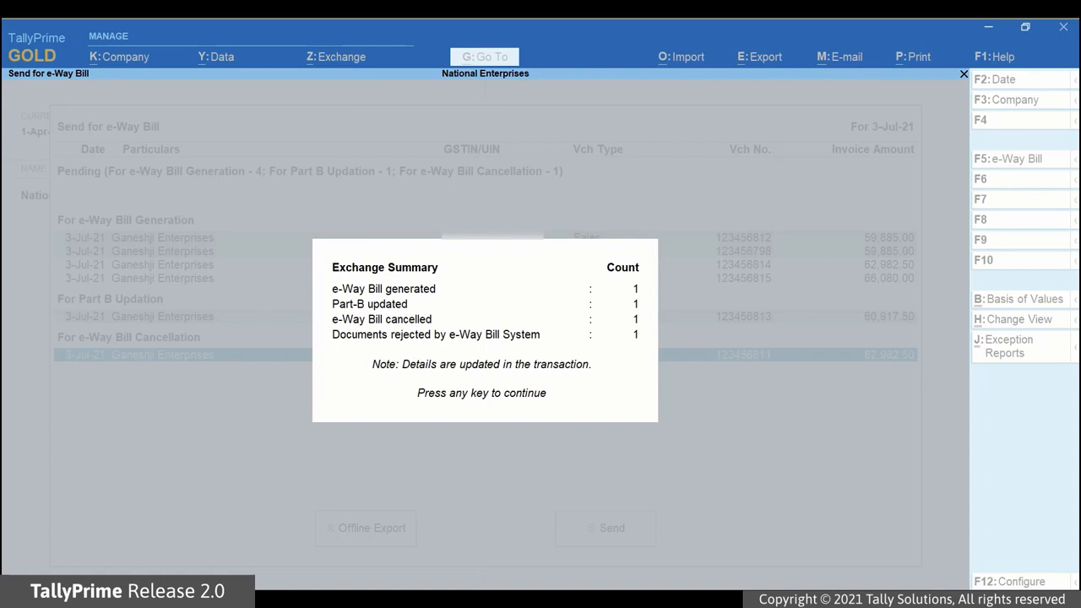
pyautogui.press('Return')
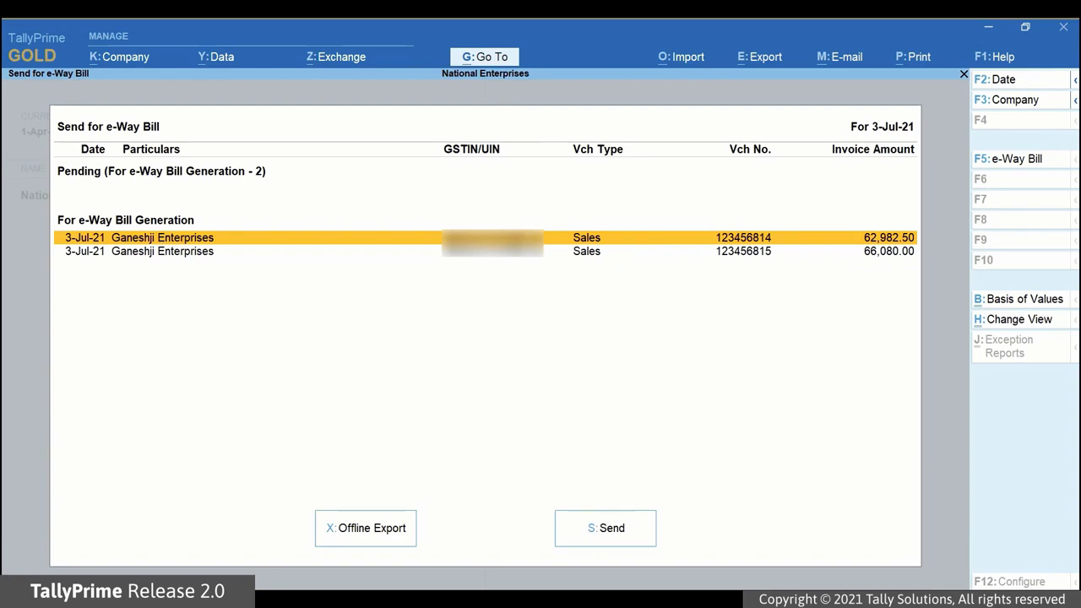
# Open the e-Way Bill report listed under GST Reports.
pyautogui.click(485, 57)
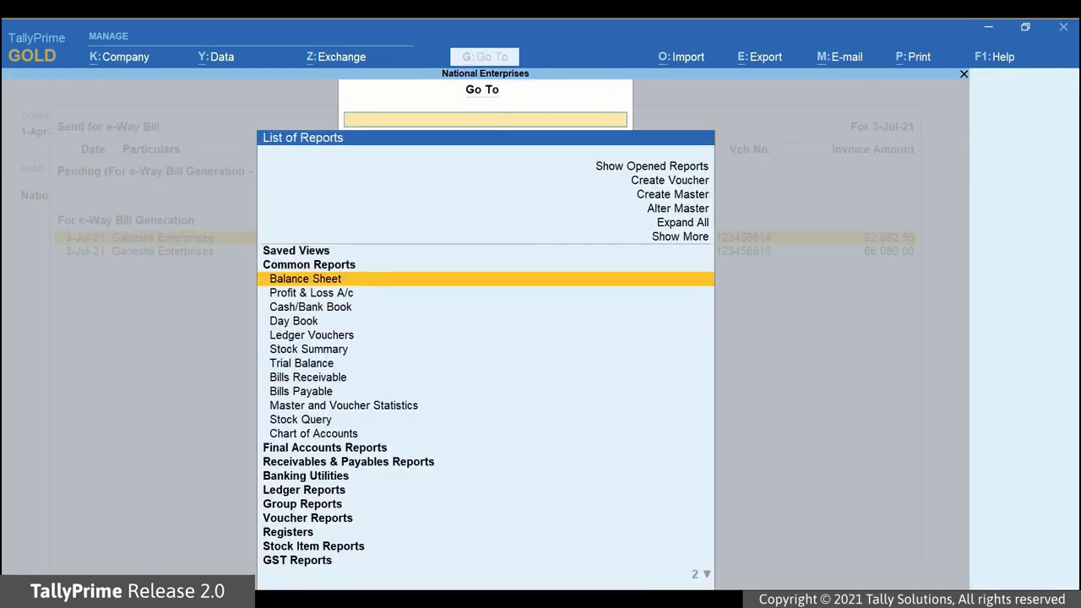
pyautogui.write('Ewa')
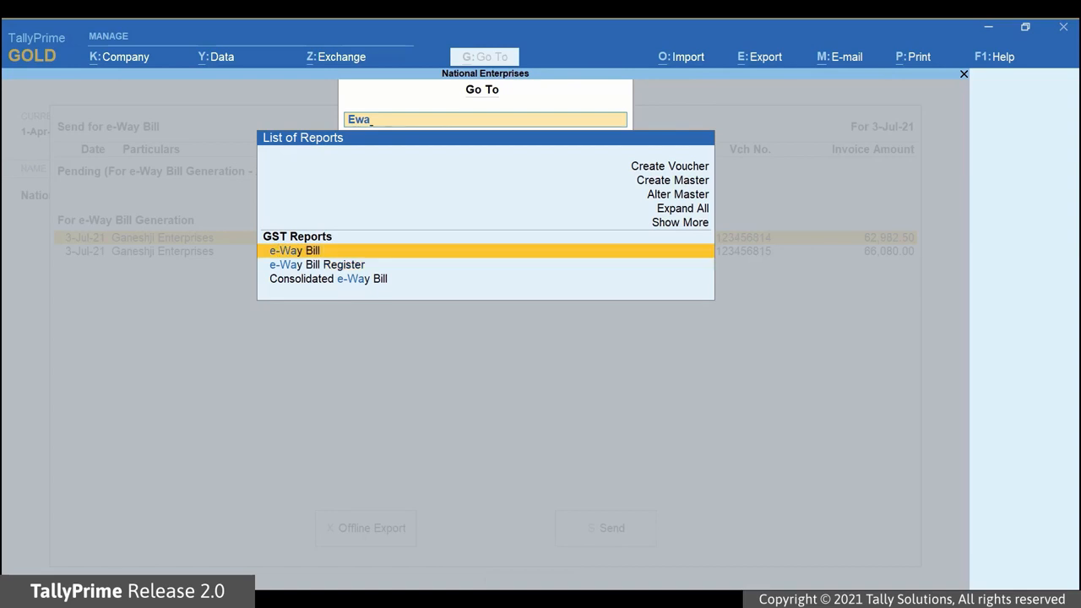
pyautogui.press('Return')
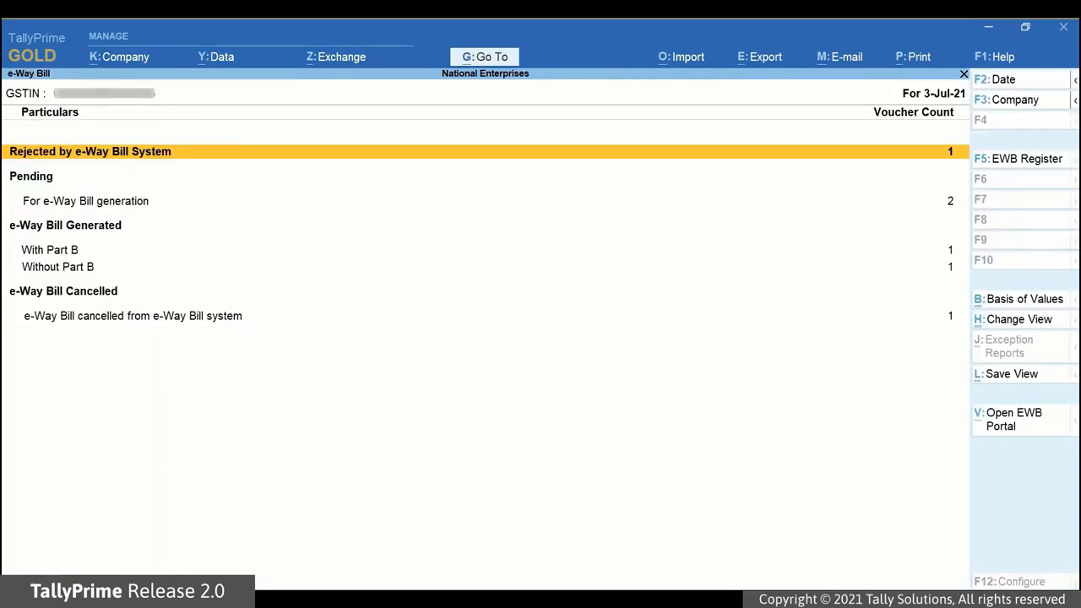
# View the vouchers with e-Way Bills generated without Part B and return to the e-Way Bill report.
pyautogui.press('Down')
pyautogui.press('Down')
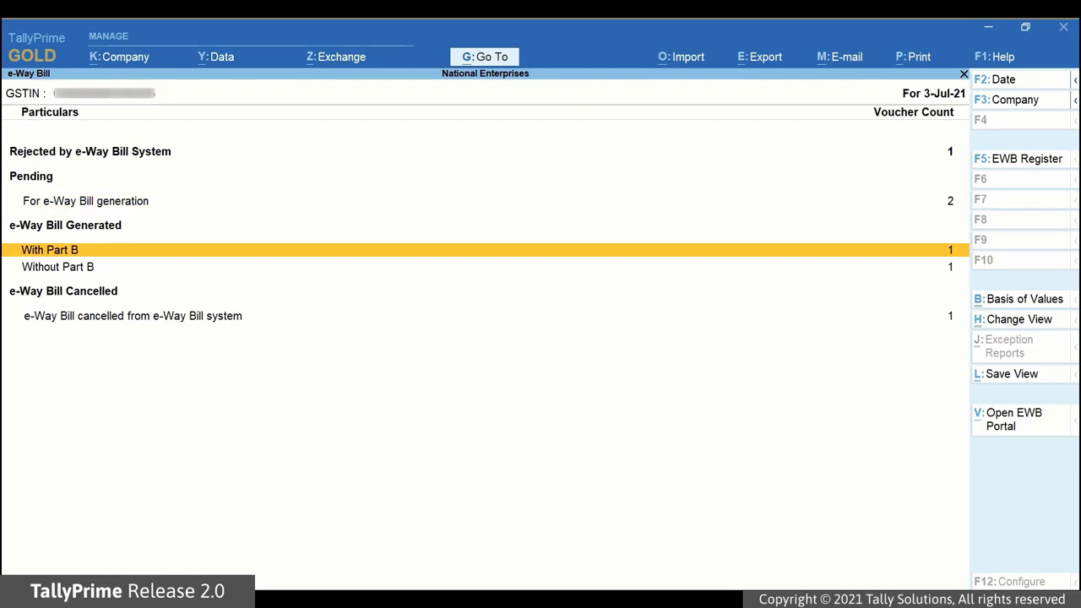
pyautogui.press('Down')
pyautogui.press('Return')
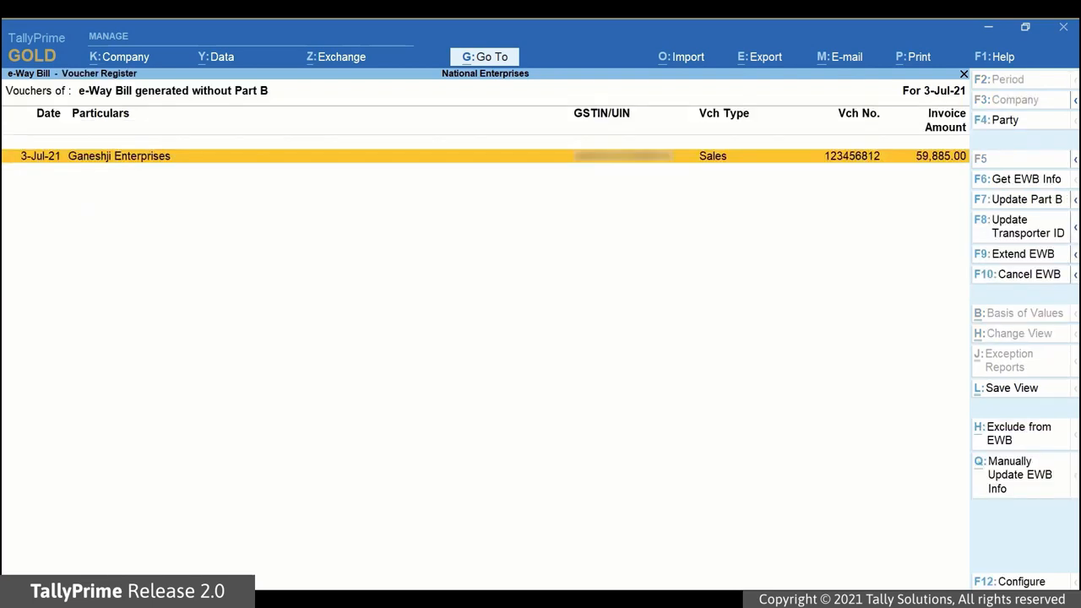
pyautogui.press('Escape')
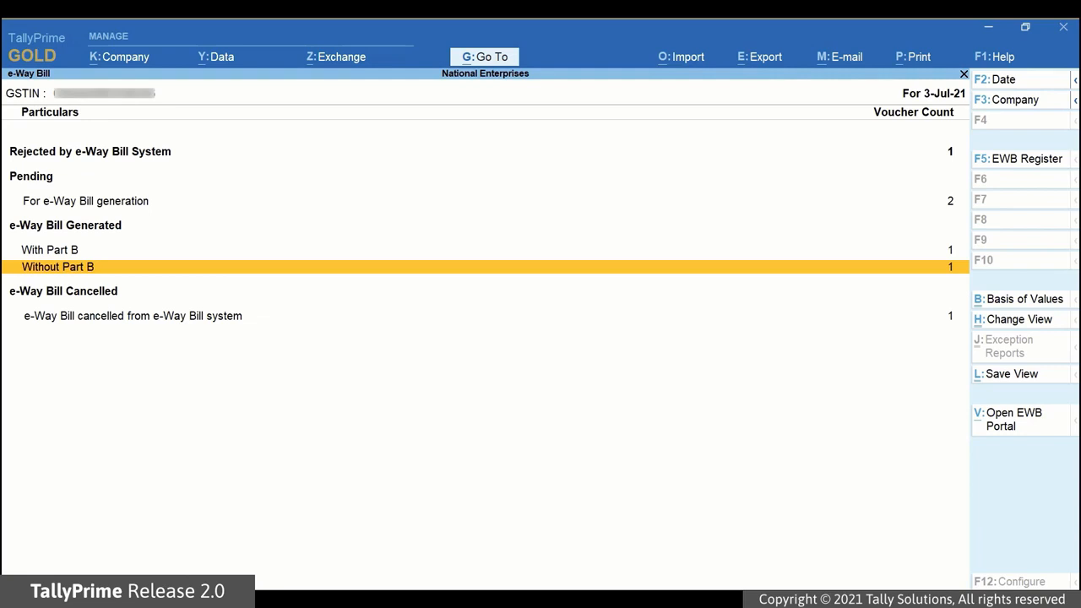
# View the vouchers with e-Way Bills cancelled from the e-Way Bill system, and those generated with Part B.
pyautogui.press('Down')
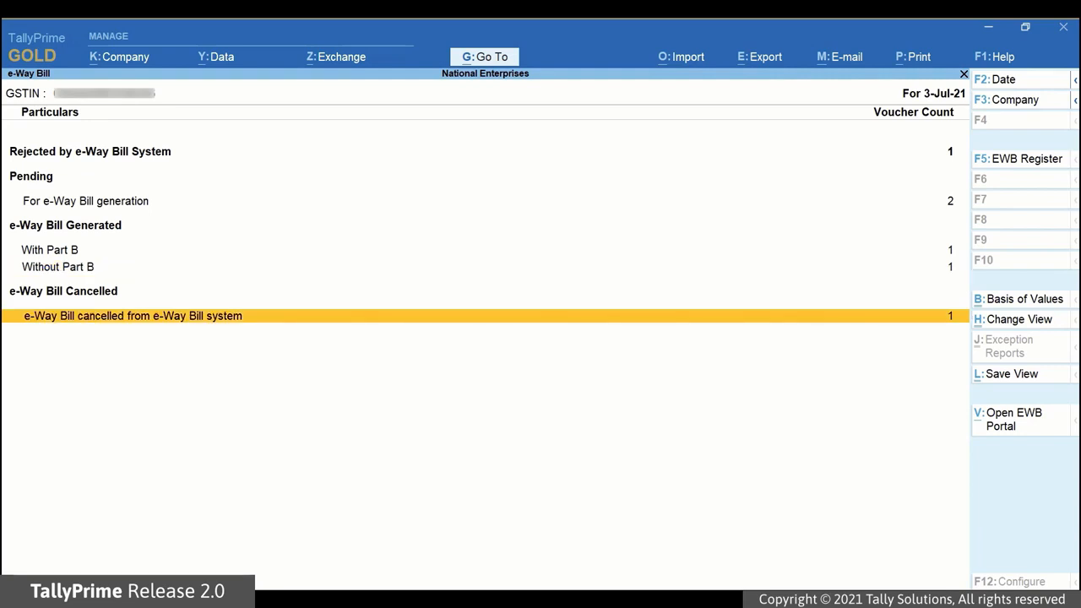
pyautogui.press('Return')
pyautogui.press('Escape')
pyautogui.press('Up')
pyautogui.press('Up')
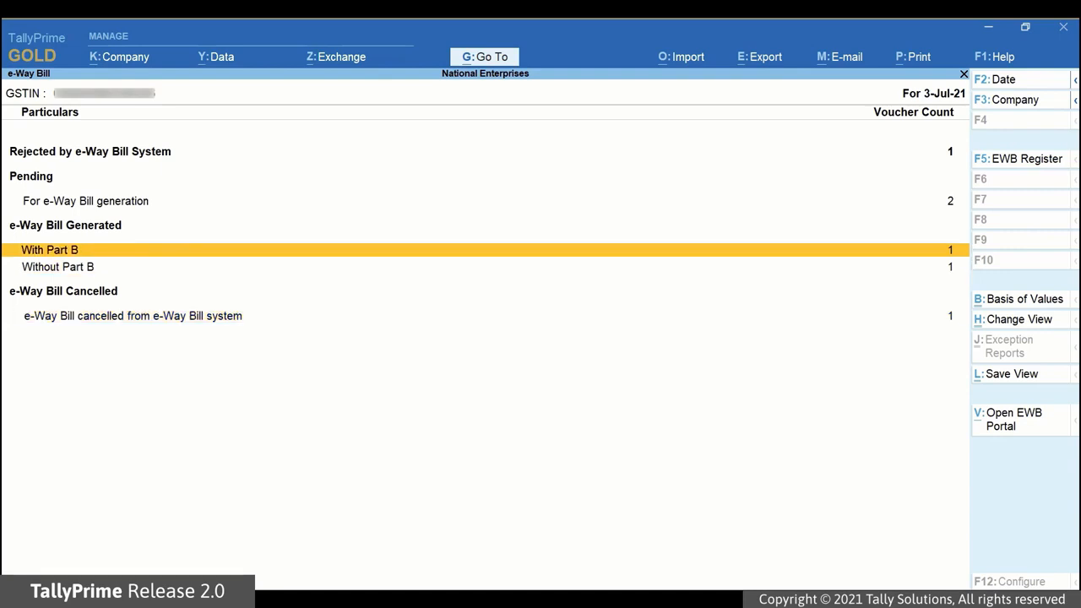
pyautogui.press('Return')
pyautogui.press('Escape')
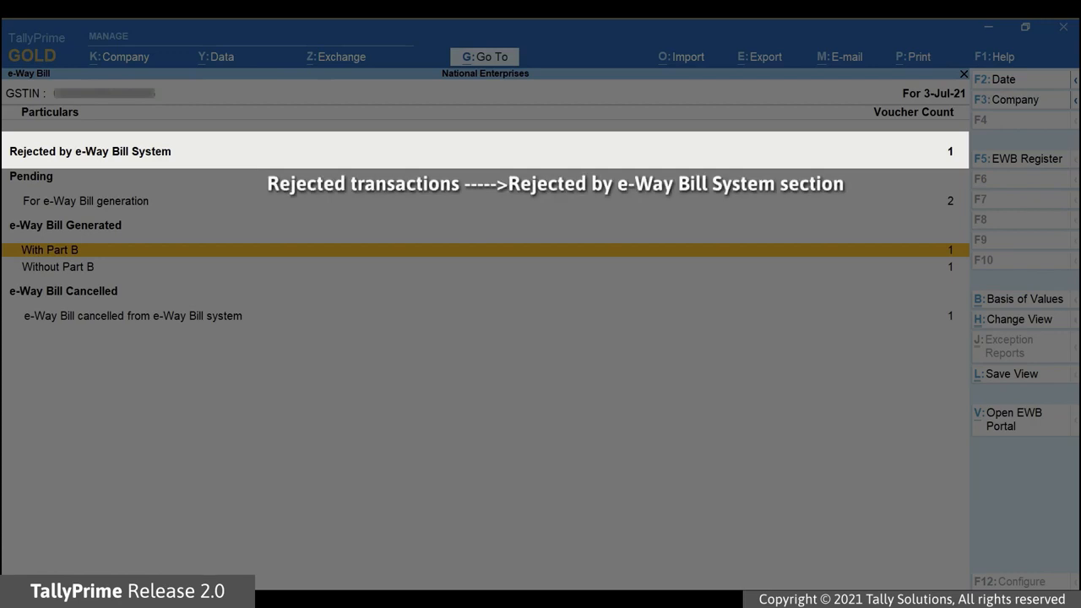
# Examine the rejection reason in the Rejected by e-Way Bill System vouchers and return to the report.
pyautogui.press('Up')
pyautogui.press('Up')
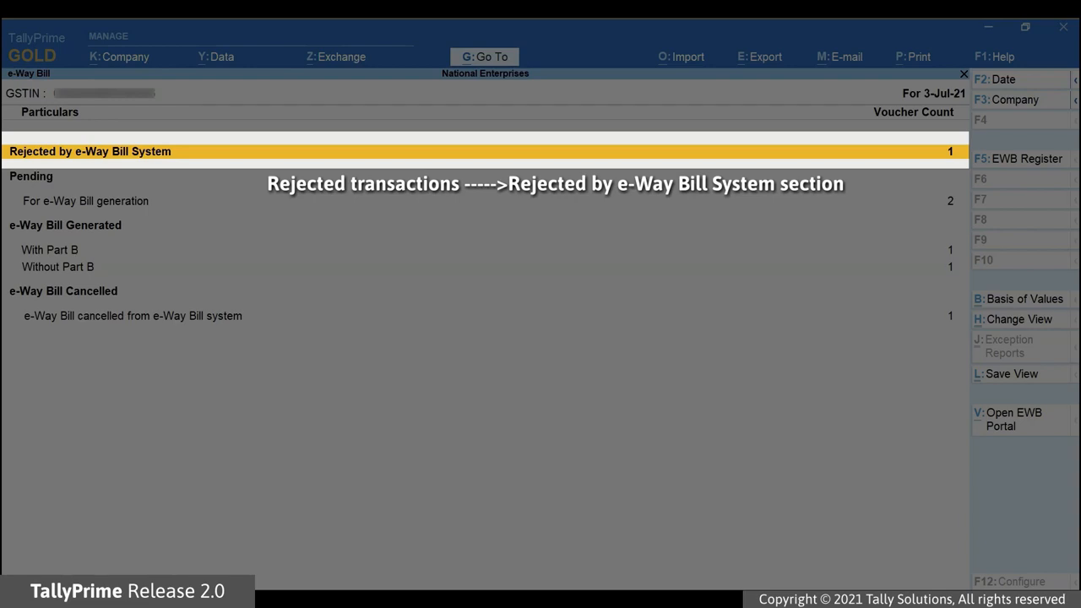
pyautogui.press('Return')
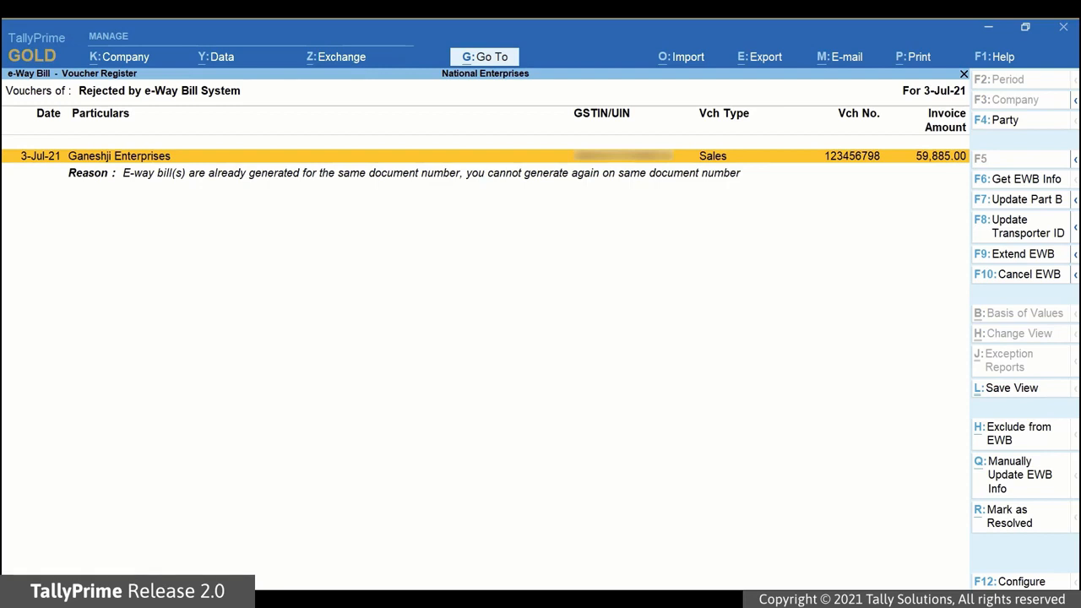
pyautogui.press('Down')
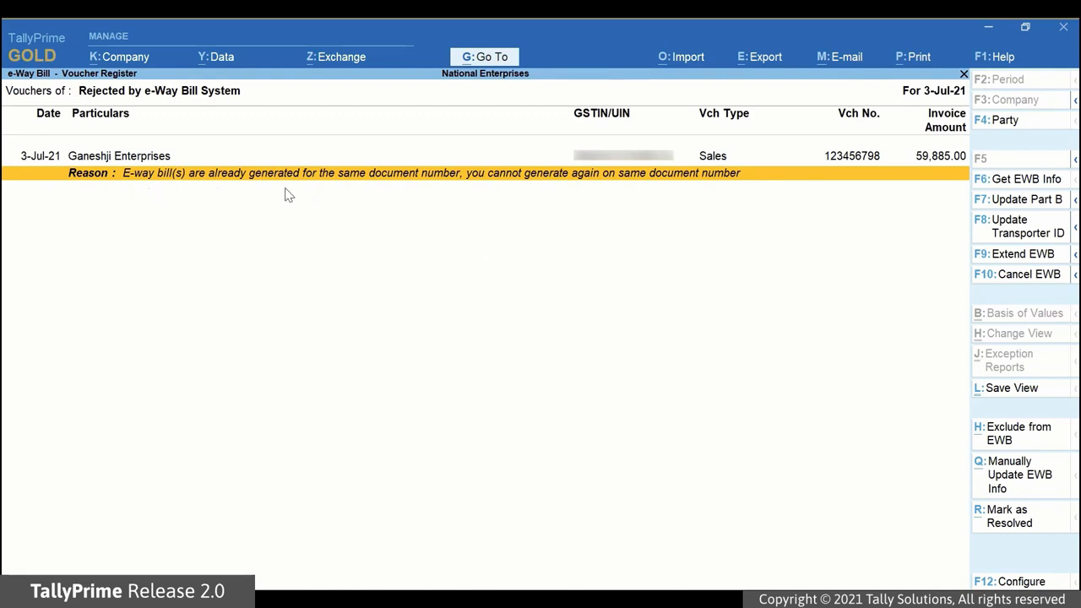
pyautogui.press('Escape')
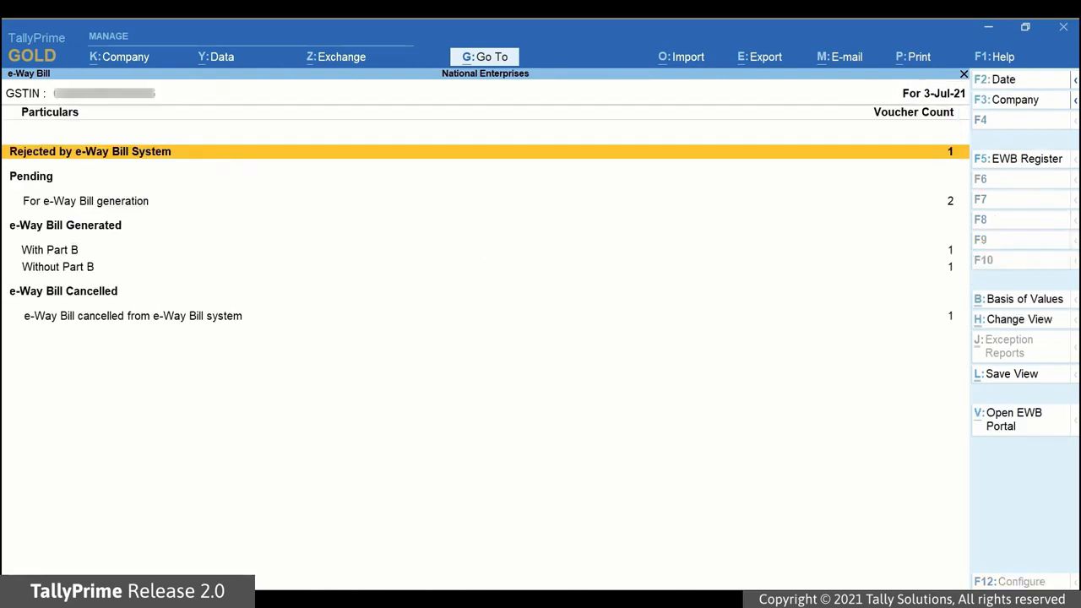